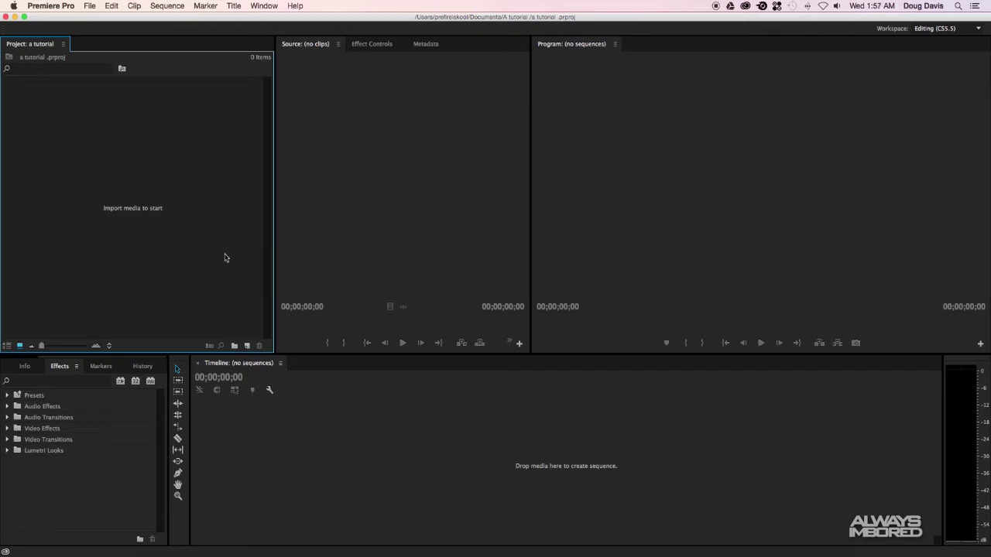
Switch the panel layout to the Editing (CS5.5) workspace from the Window > Workspace menu.
click(263, 6)
mouse_move(281, 25)
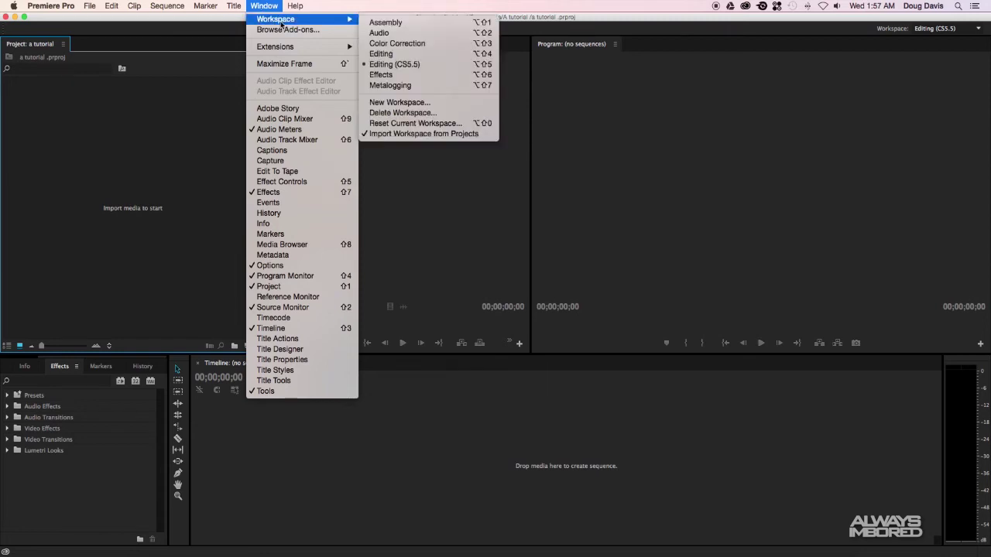
click(425, 65)
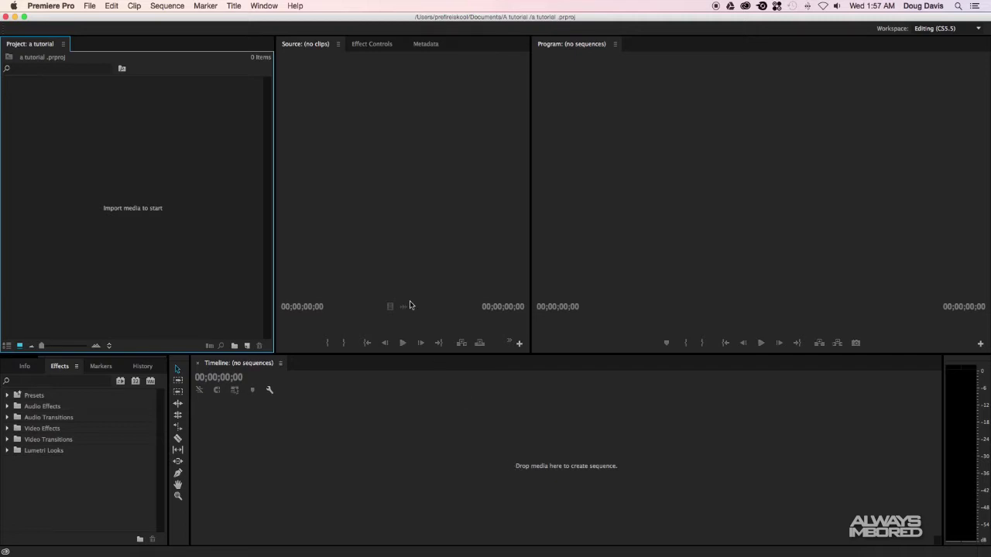
click(314, 220)
click(230, 212)
Import MVI_8078.MOV and MVI_8079.MOV from the SURF folder into the Project panel.
click(90, 6)
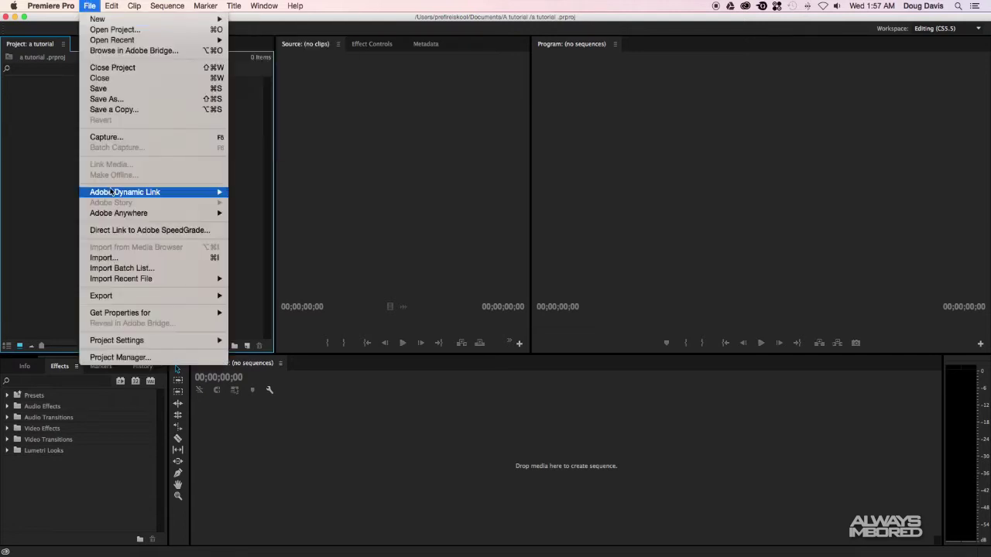
click(60, 246)
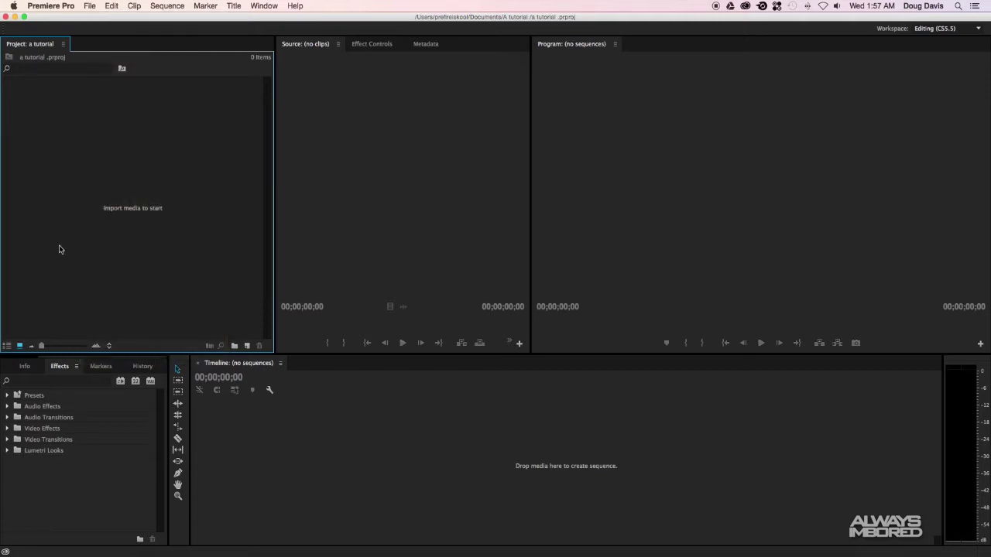
double_click(160, 314)
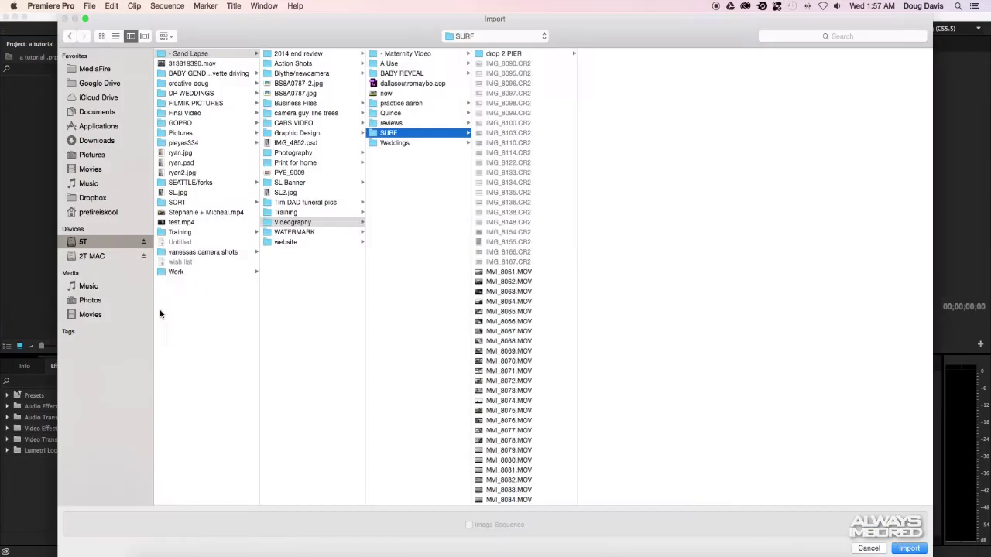
click(524, 442)
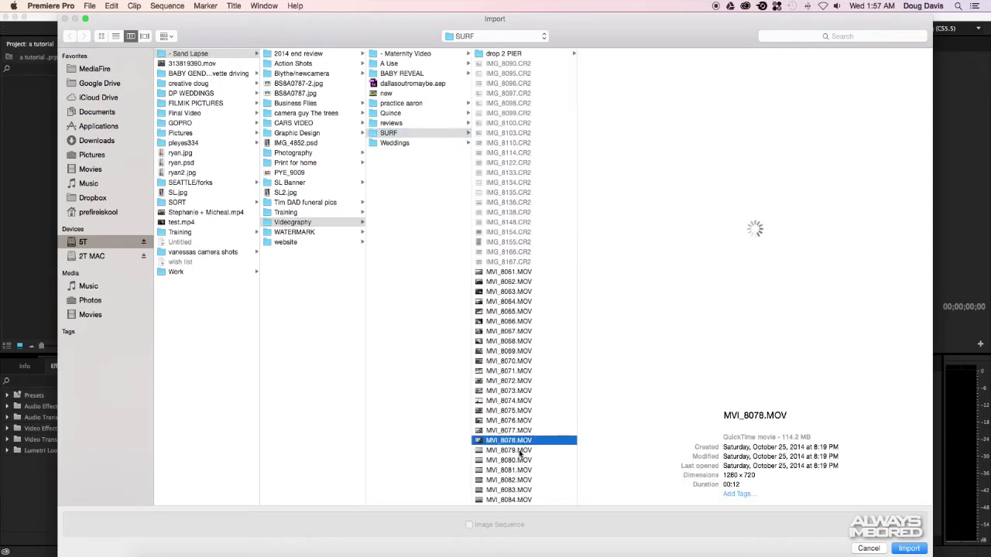
shift+click(525, 450)
click(909, 548)
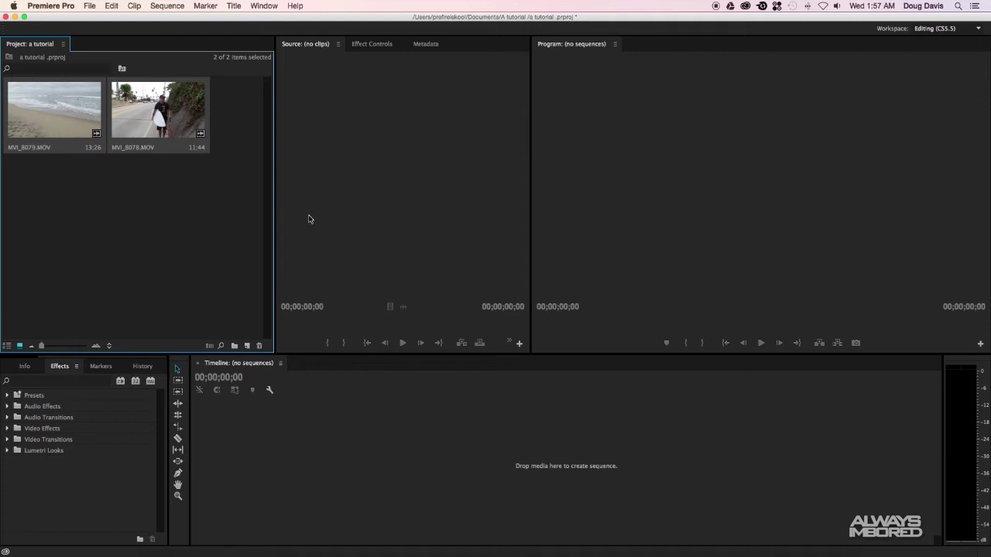
click(211, 230)
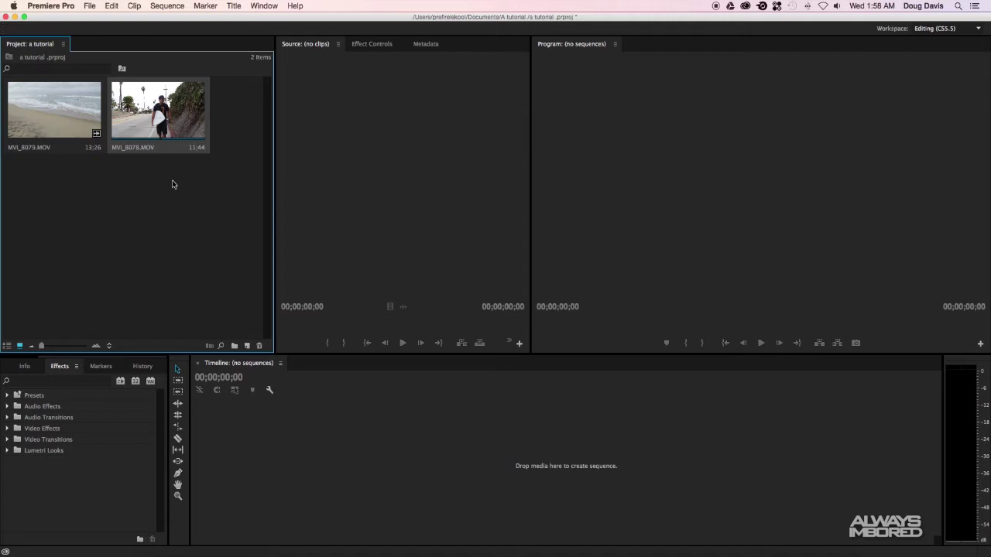
click(155, 220)
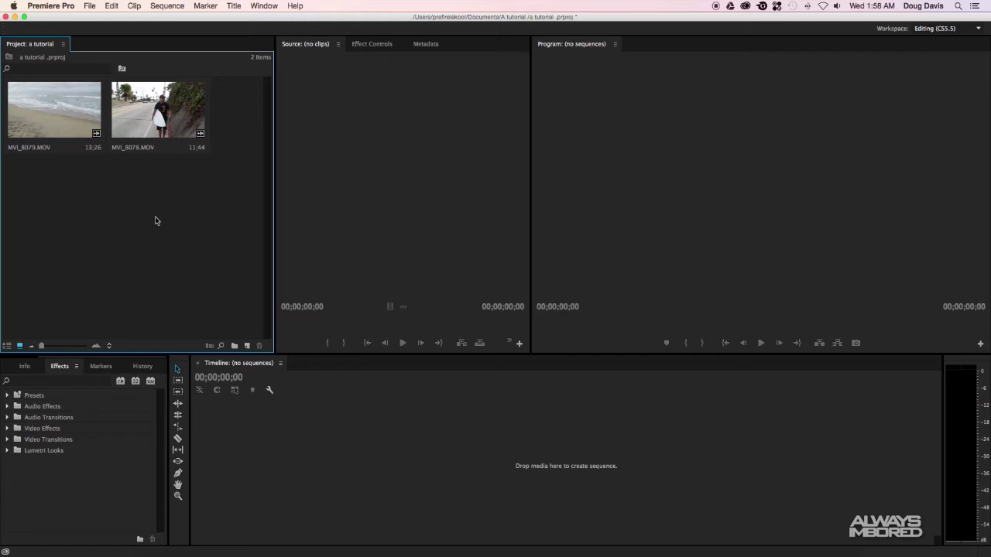
click(160, 125)
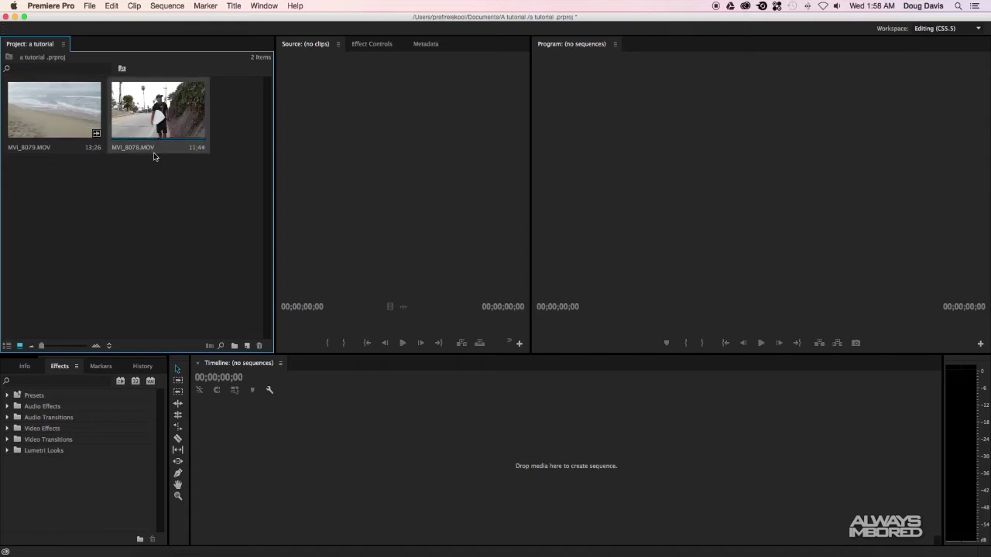
Open MVI_8078.MOV in the Source monitor, scrub through it, and build a sequence from it.
double_click(160, 126)
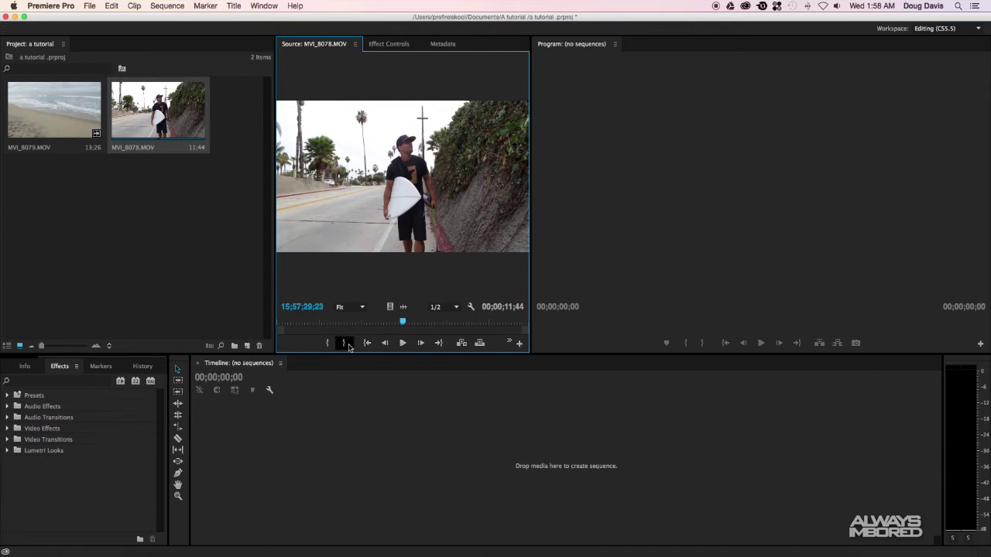
click(364, 323)
drag(365, 324, 411, 325)
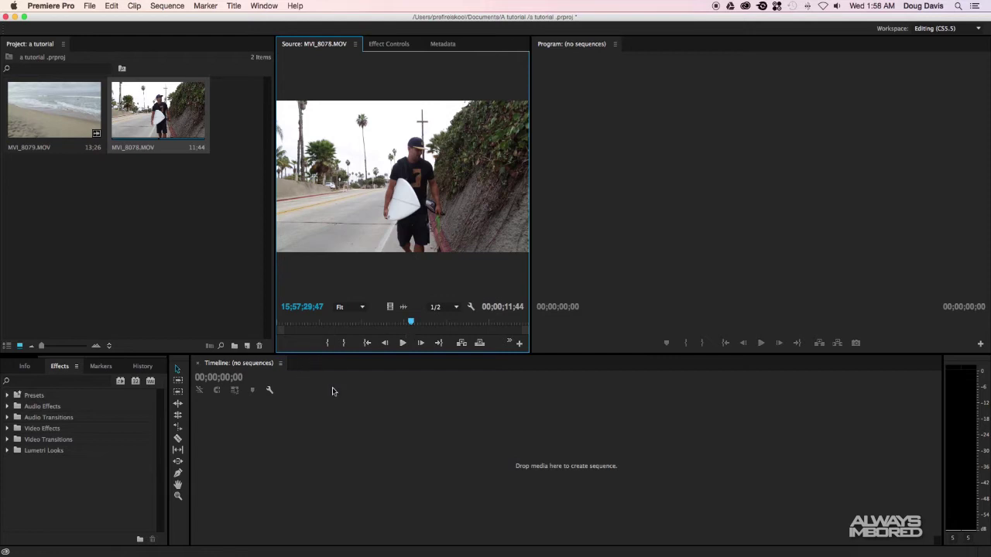
drag(410, 324, 473, 319)
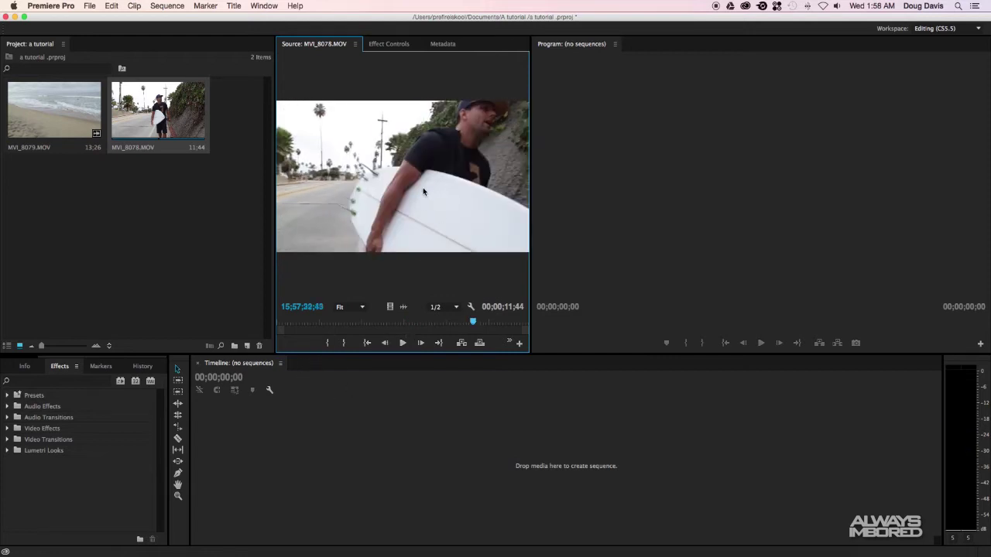
key(super+u)
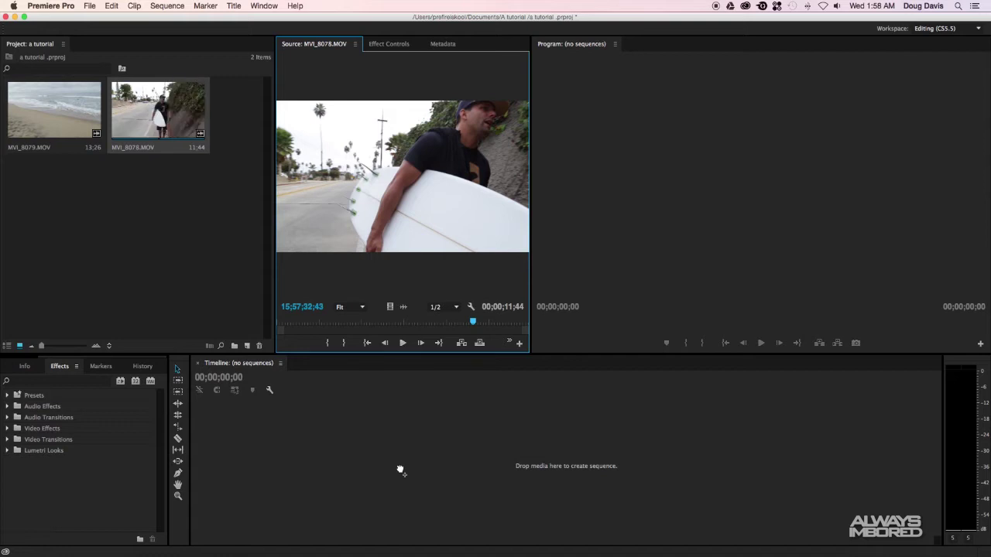
drag(401, 470, 401, 471)
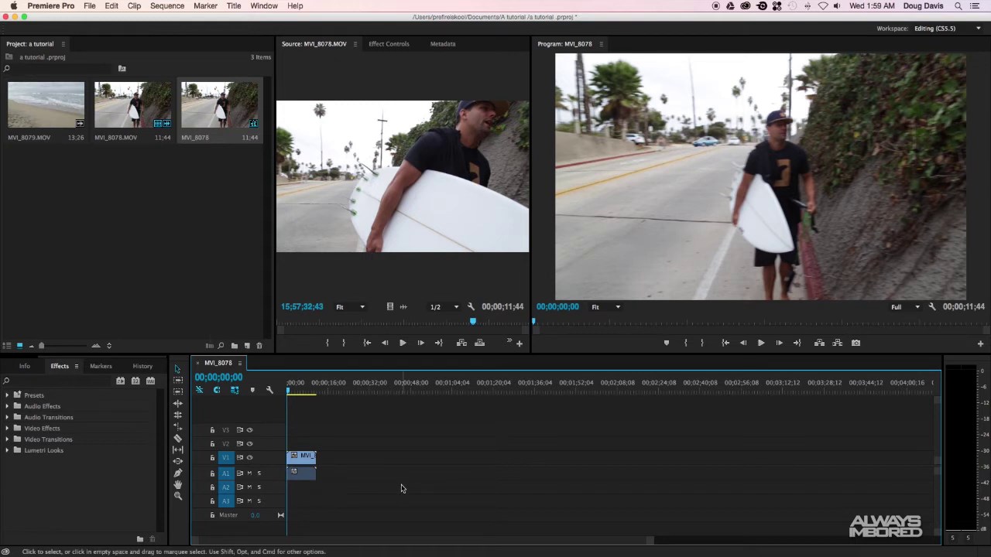
Set the MVI_8078 sequence playhead to 00;00;05;12.
click(412, 295)
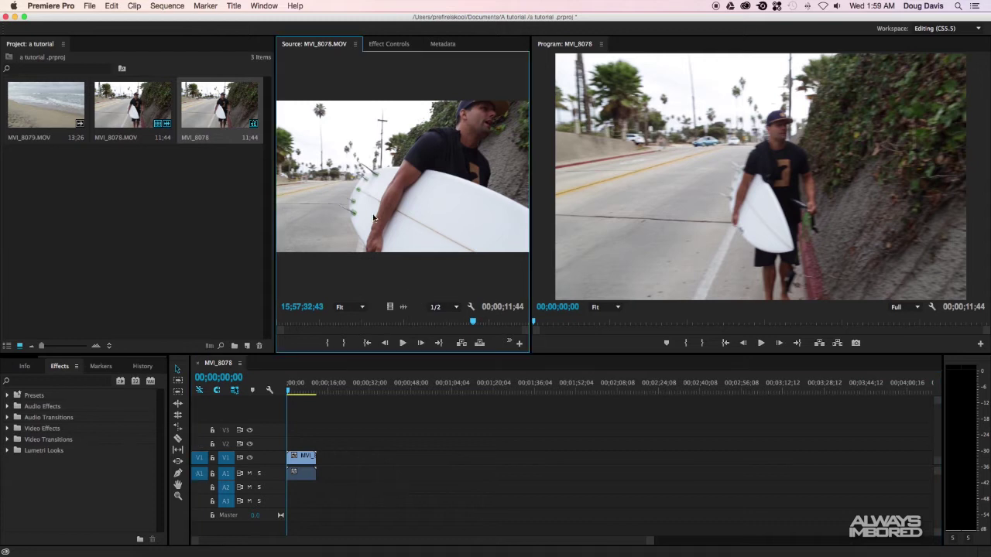
click(300, 391)
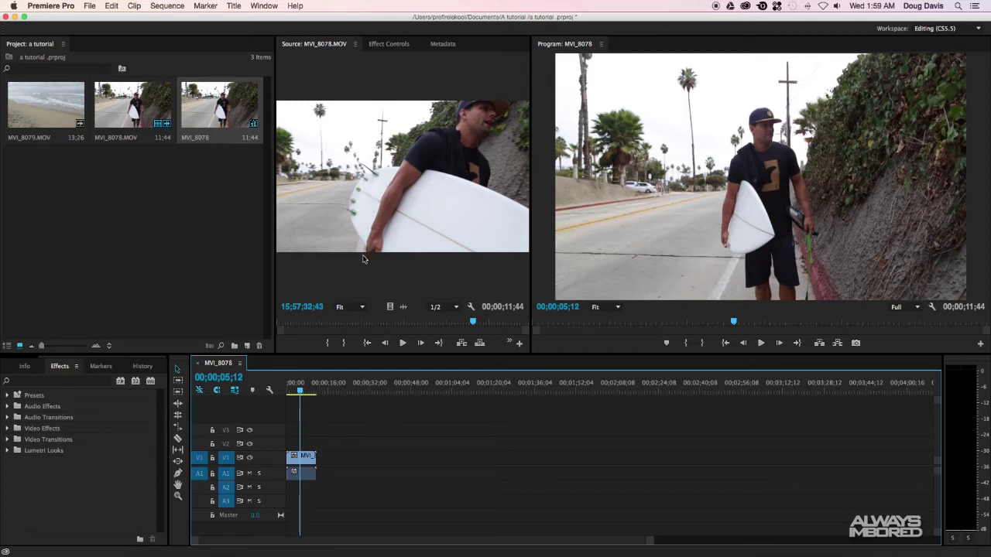
Load MVI_8079.MOV in the Source monitor, scrub it, and park the playhead at the surfer clip's end.
double_click(44, 117)
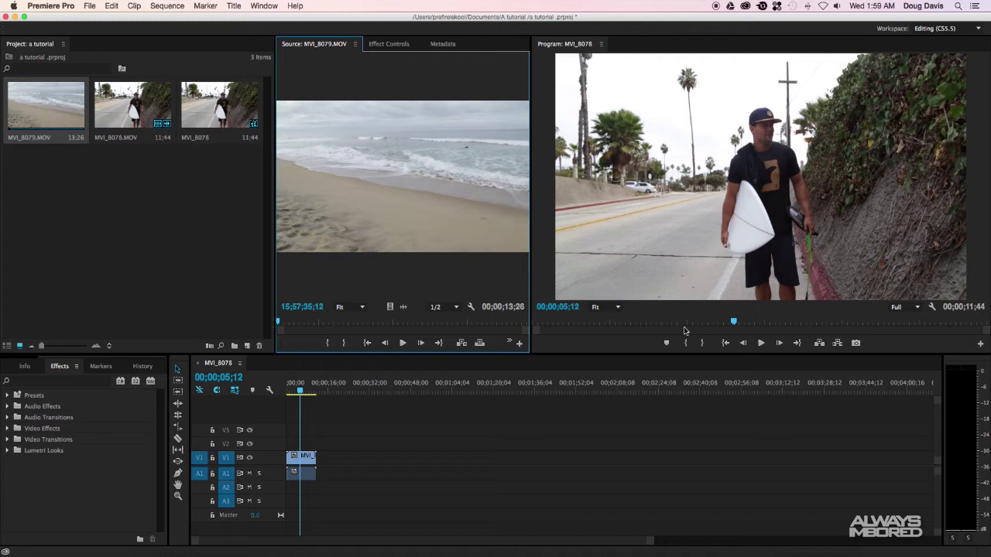
drag(541, 324, 741, 331)
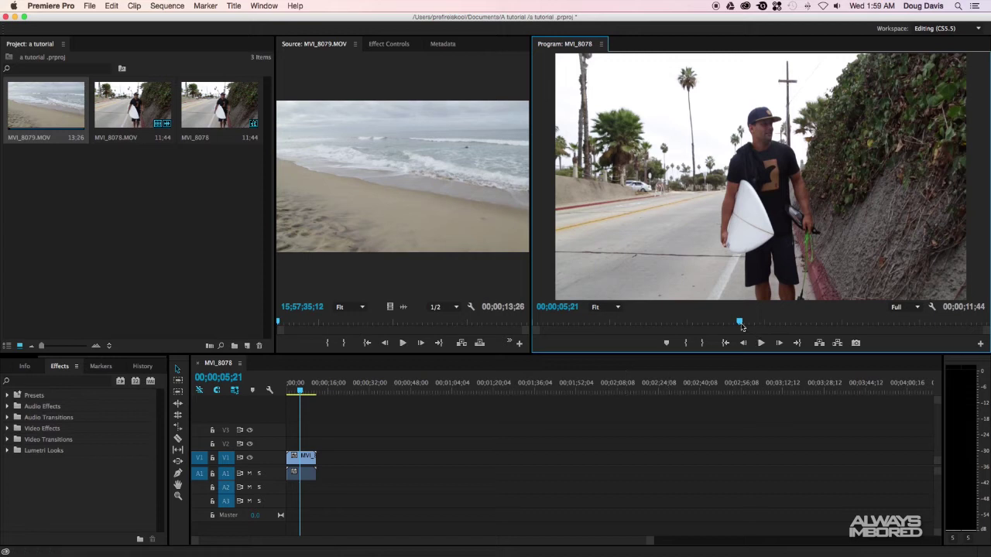
mouse_move(741, 327)
mouse_down()
mouse_move(752, 328)
mouse_move(725, 326)
mouse_up()
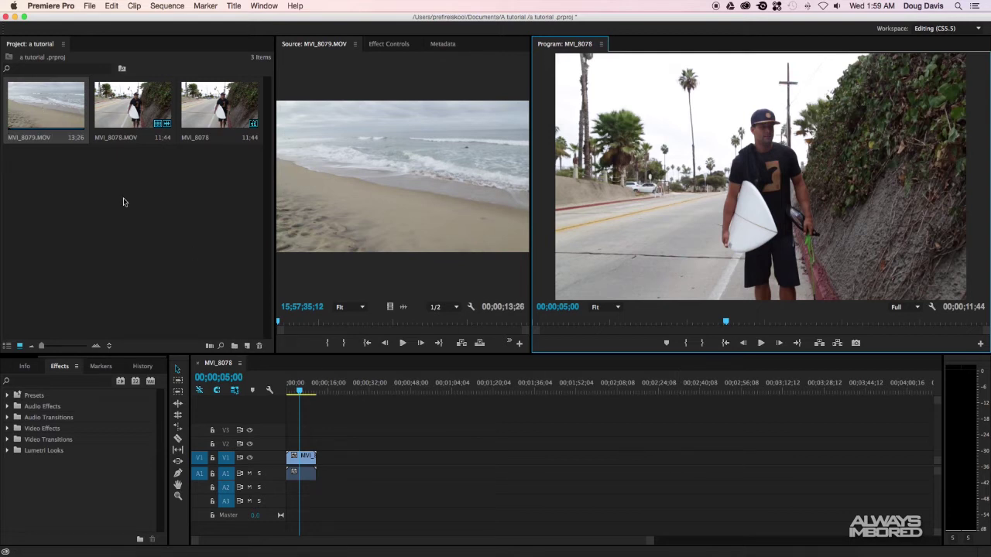
click(51, 113)
click(321, 317)
click(354, 322)
drag(354, 322, 430, 322)
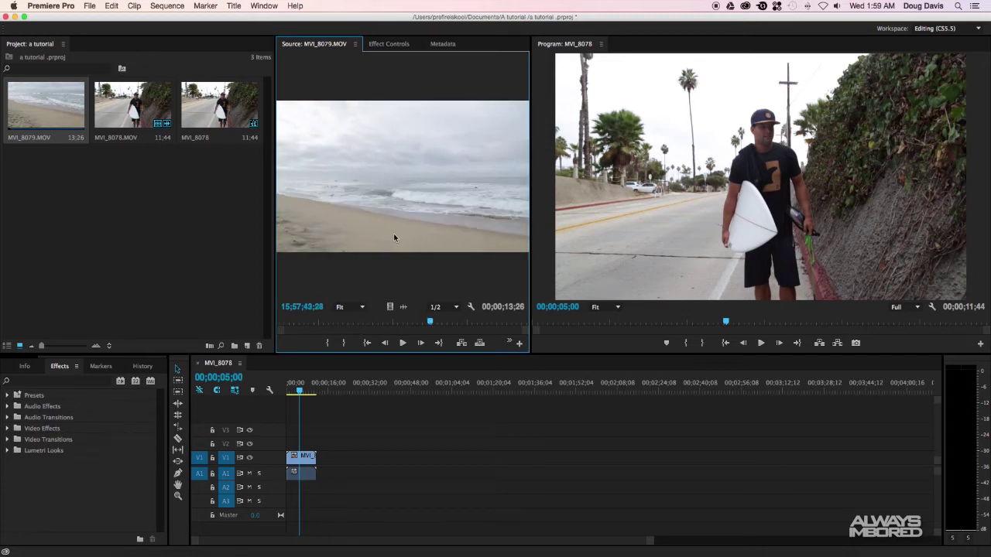
drag(408, 380, 362, 210)
mouse_move(304, 391)
mouse_down()
mouse_move(394, 394)
mouse_move(317, 395)
mouse_up()
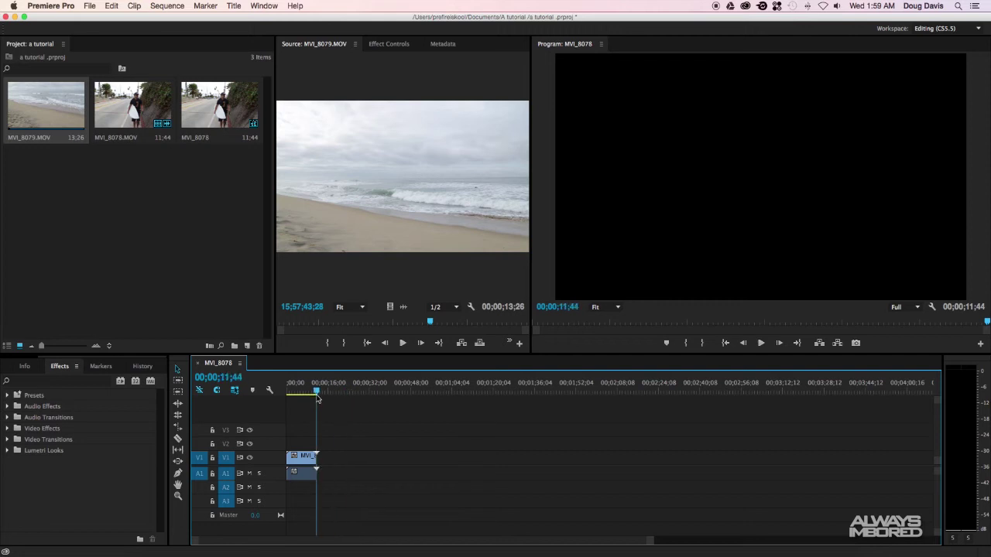
Insert the beach clip after the surfer clip, extending the sequence to 00;00;25;10.
click(307, 463)
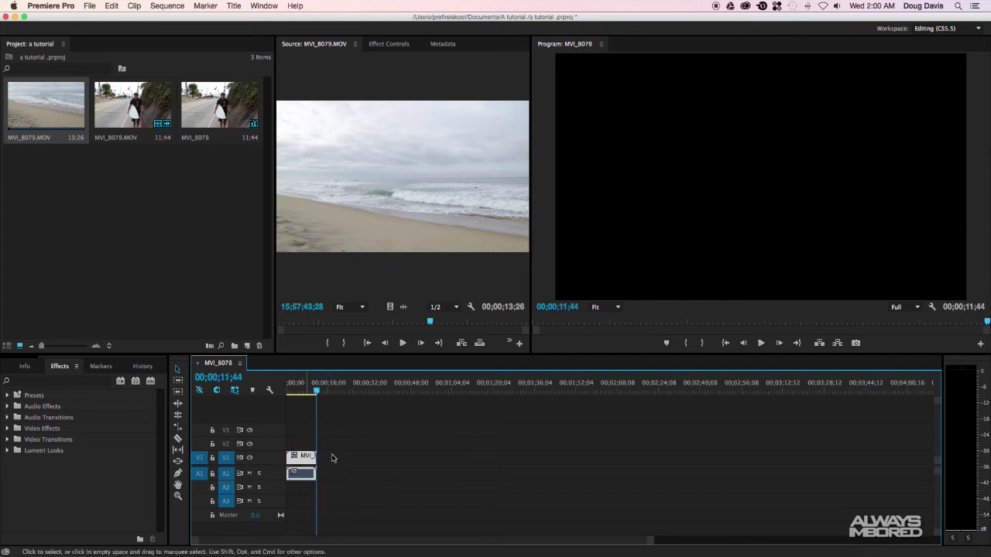
click(359, 459)
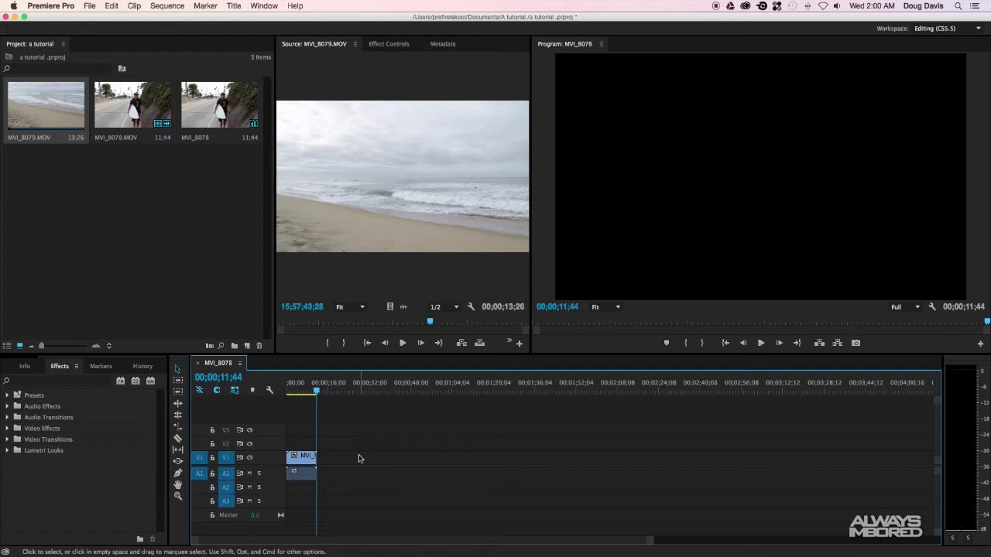
key(comma)
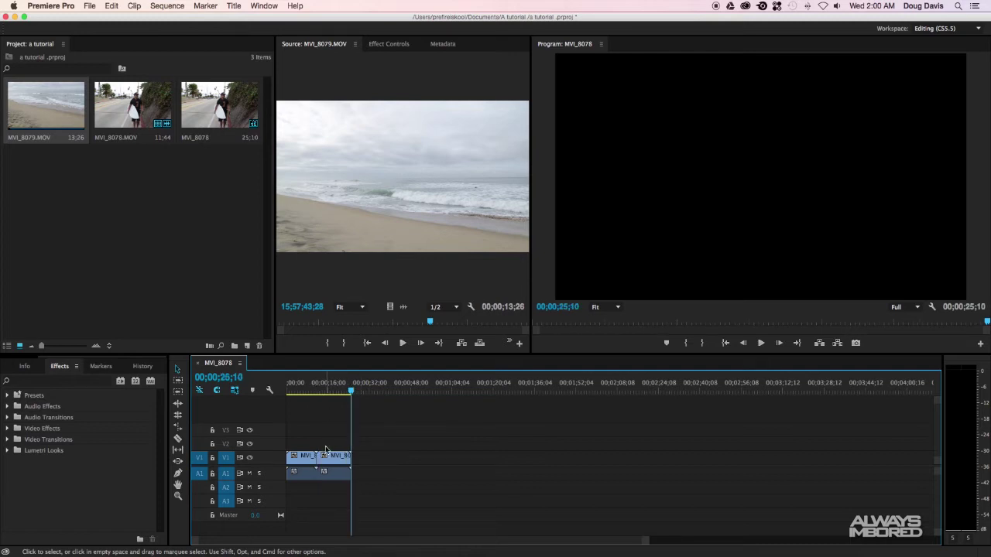
click(333, 390)
drag(333, 390, 304, 390)
click(361, 184)
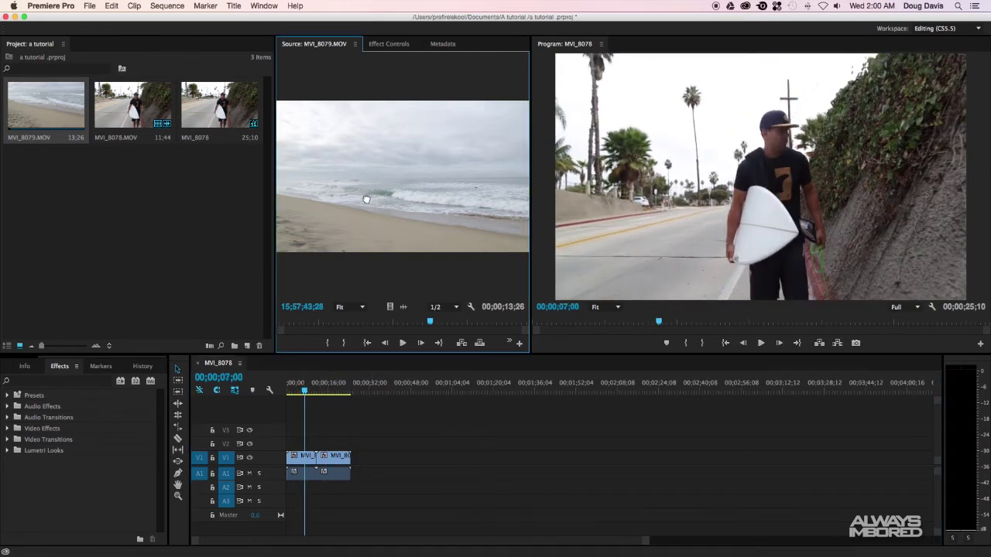
drag(396, 246, 410, 472)
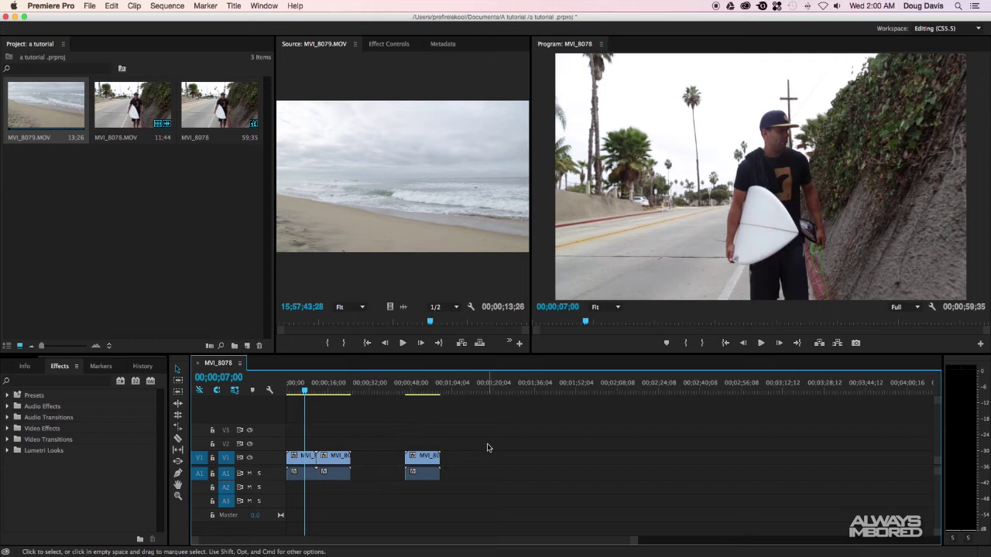
click(422, 387)
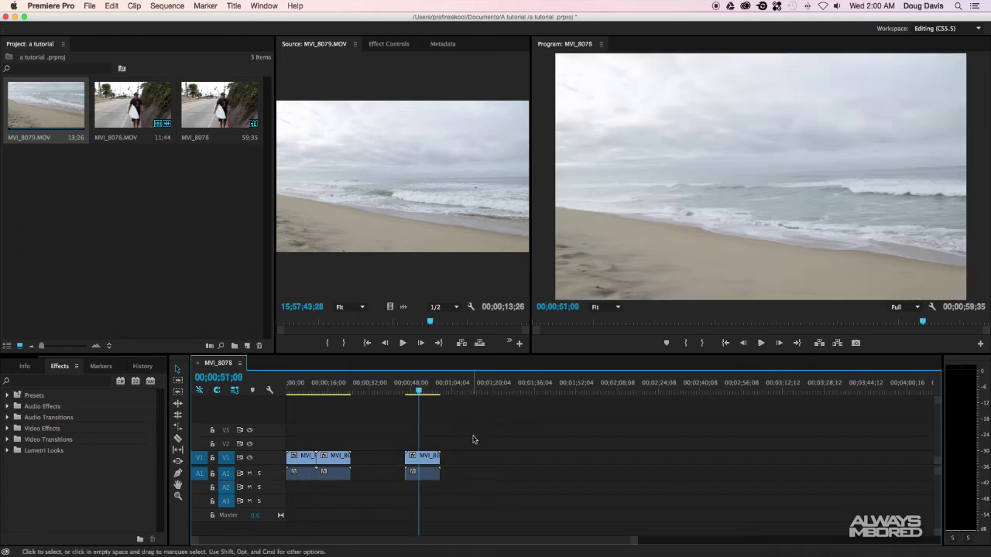
key(ctrl+z)
click(341, 389)
drag(341, 389, 337, 390)
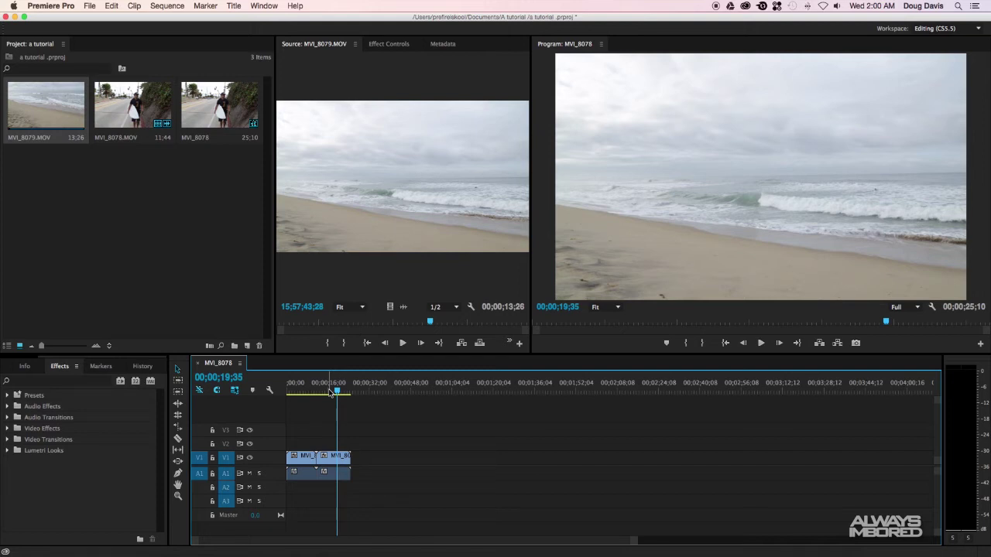
click(328, 391)
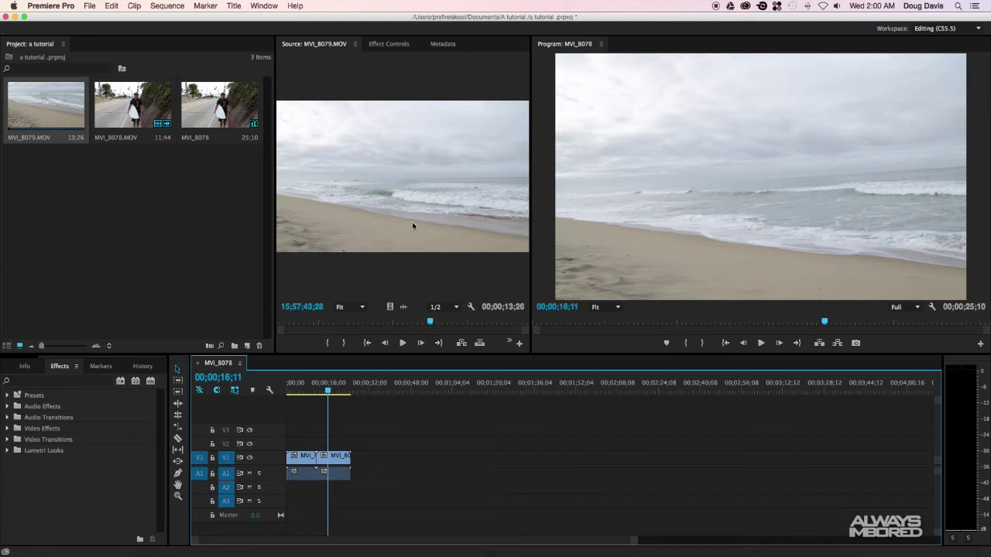
click(360, 323)
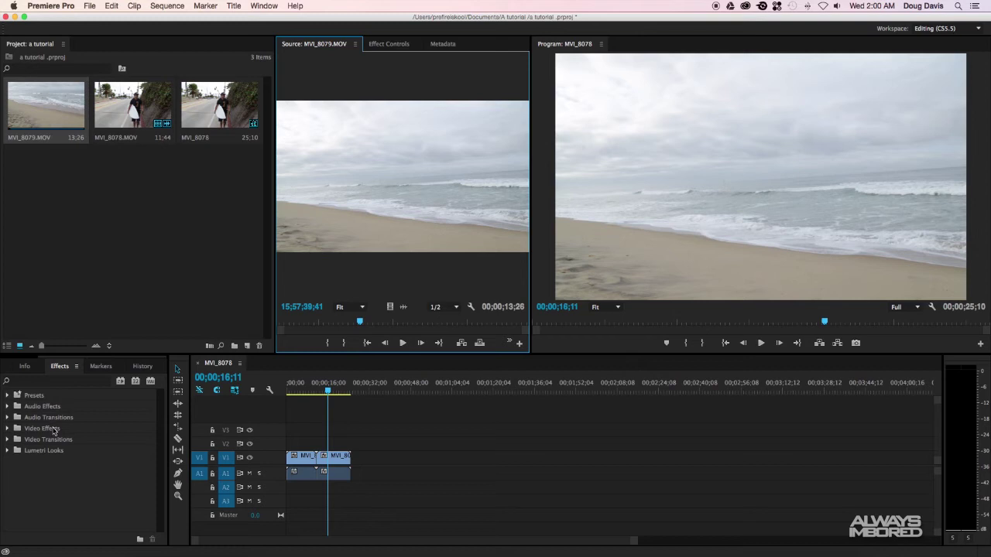
Browse the Info, Effects, Markers and History panels, finishing on the empty Markers list.
click(26, 367)
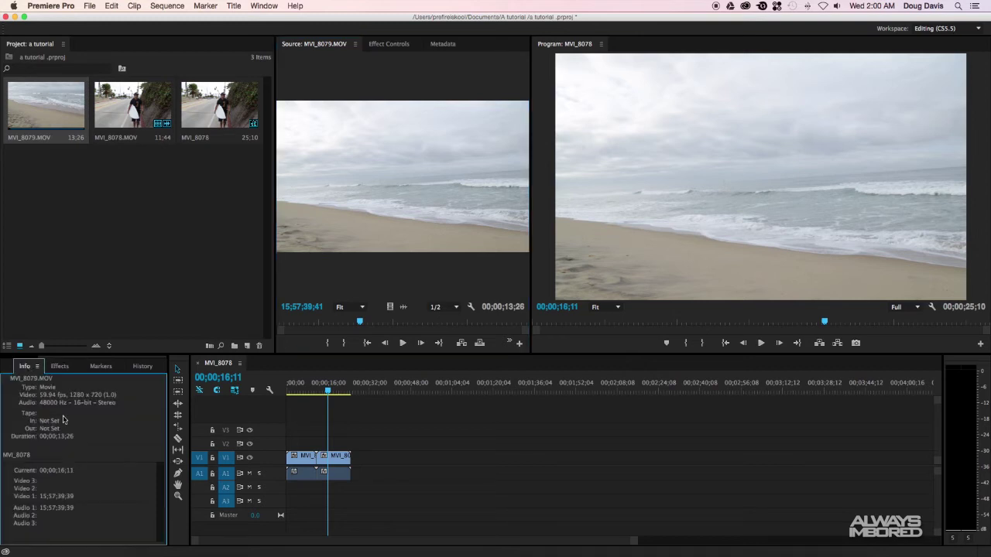
click(329, 473)
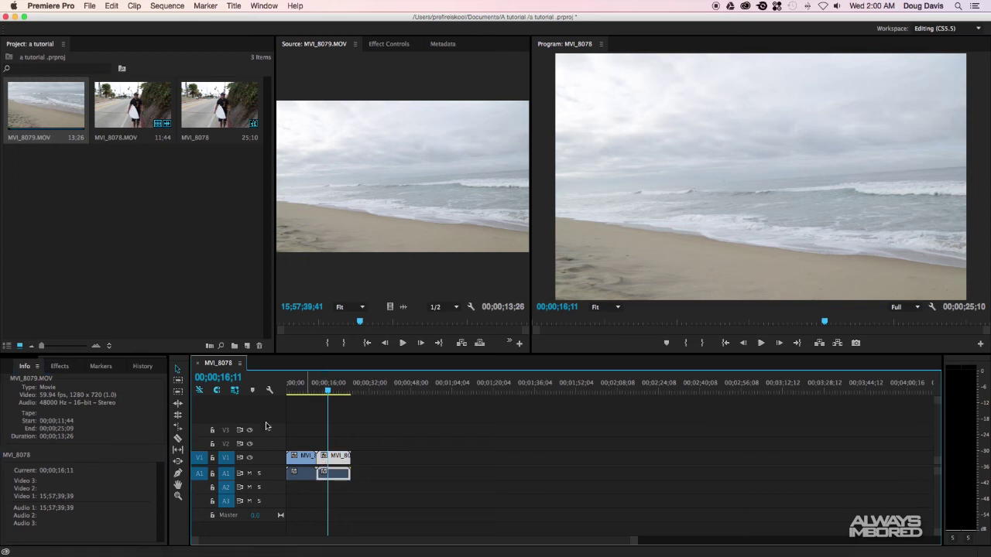
click(60, 367)
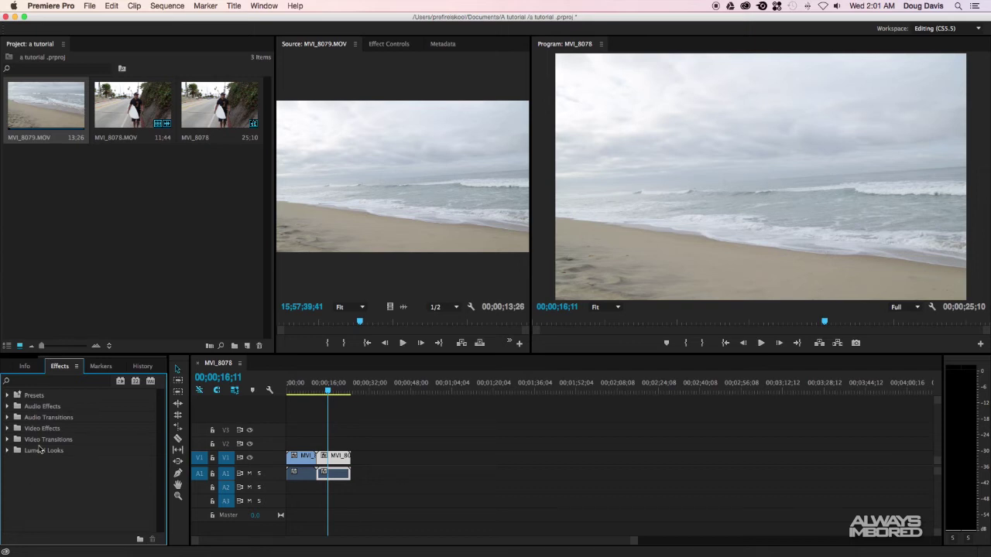
click(95, 368)
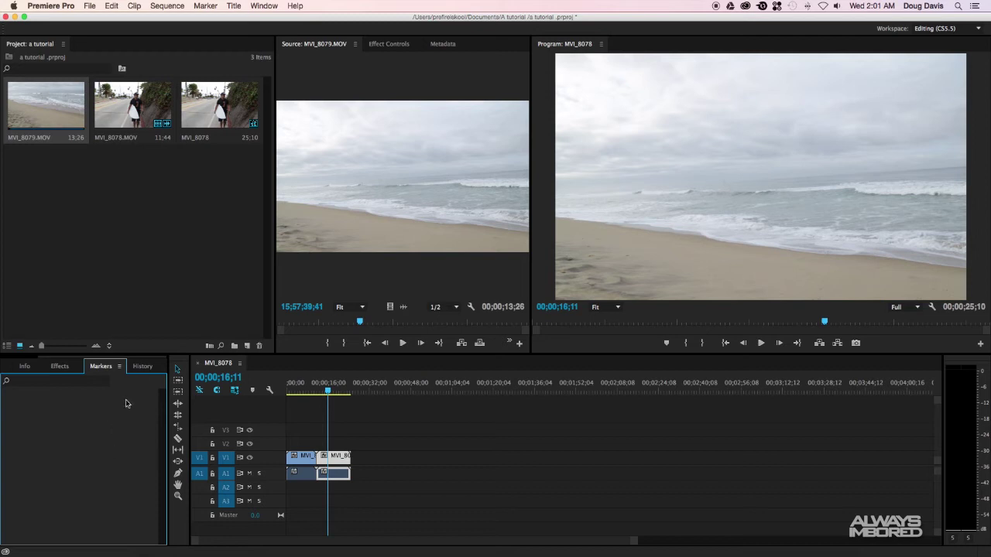
click(143, 371)
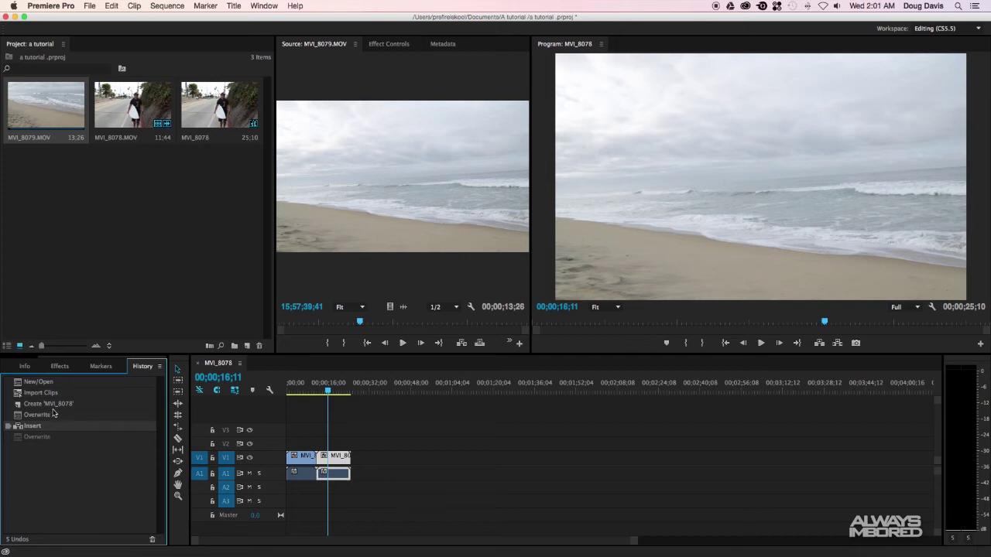
click(102, 369)
drag(70, 359, 30, 358)
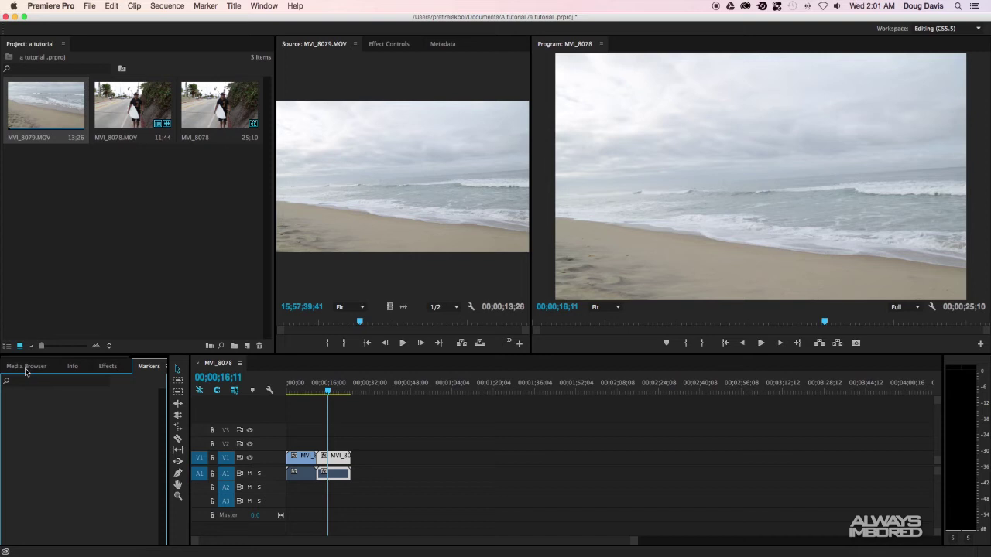
Show the Media Browser listing local and network drives, and set the playhead to 00;00;06;24.
click(30, 370)
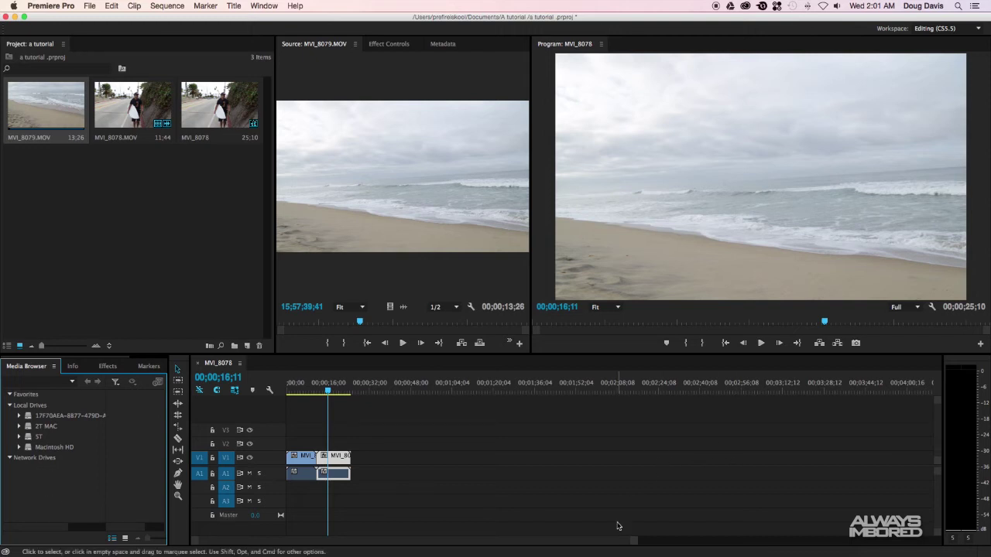
click(561, 498)
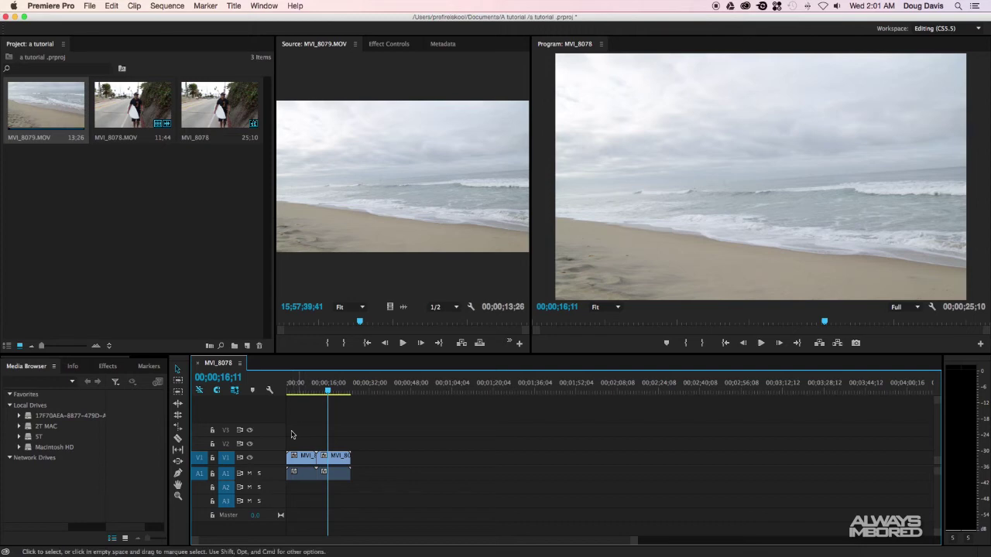
click(303, 386)
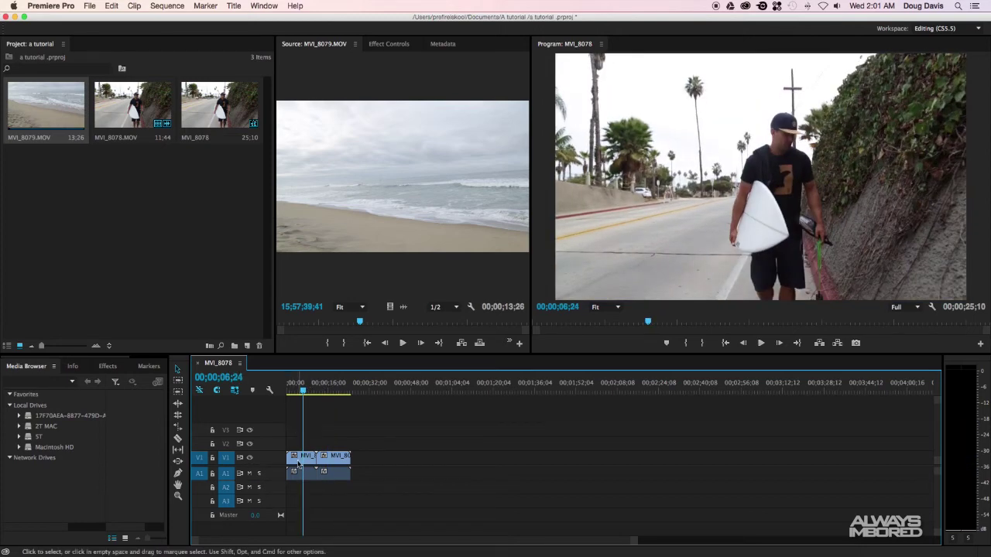
Move the beach clip's video from track V1 up to track V2.
click(250, 459)
click(250, 460)
click(250, 460)
click(250, 460)
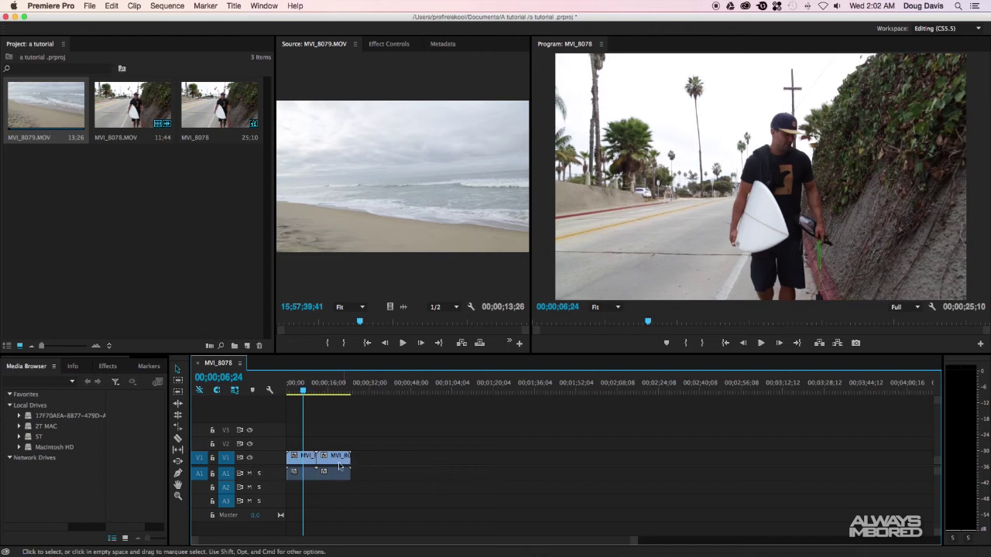
drag(335, 461, 335, 445)
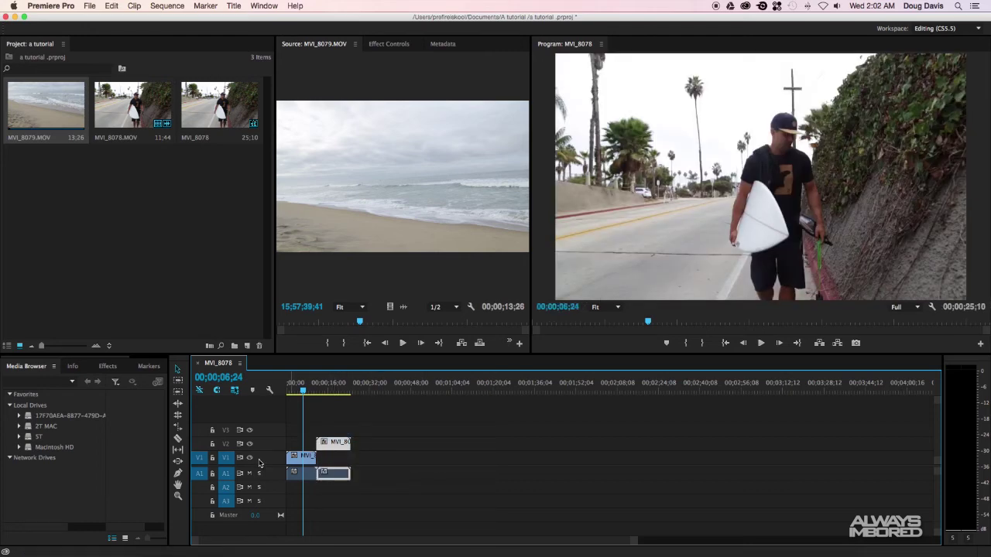
Preview V2 with V1 hidden, then restore V1 and return the playhead to 00;00;09;35.
click(250, 459)
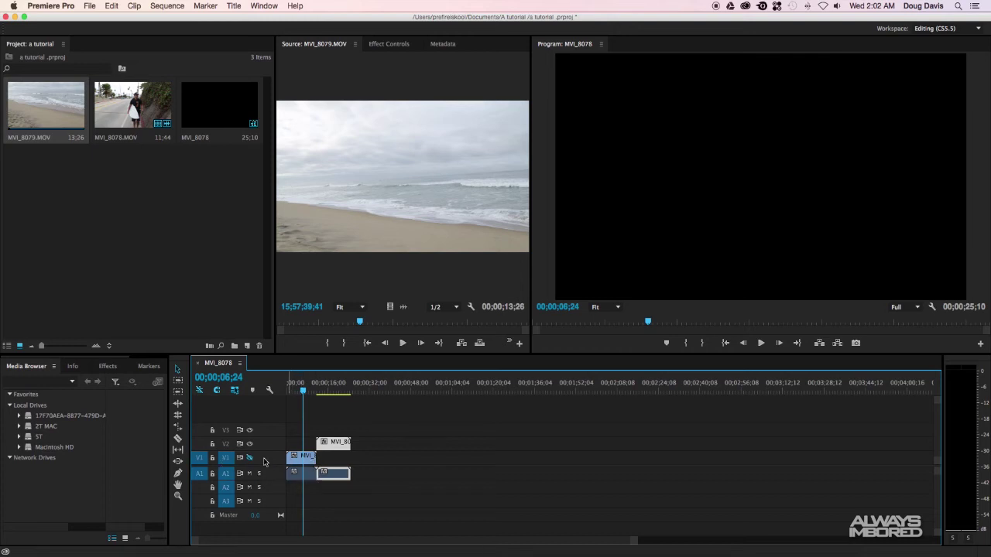
drag(303, 465, 326, 457)
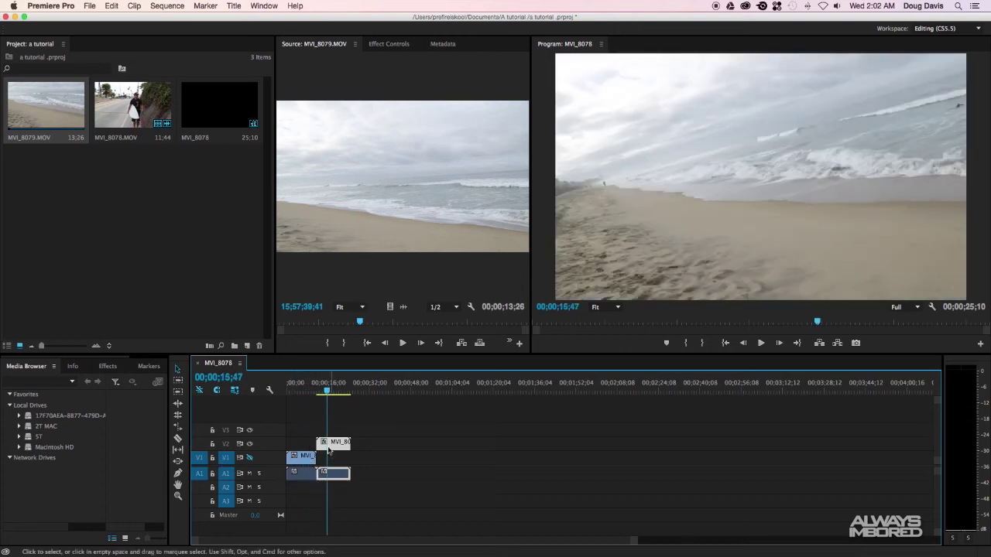
click(250, 457)
drag(326, 391, 310, 391)
click(493, 477)
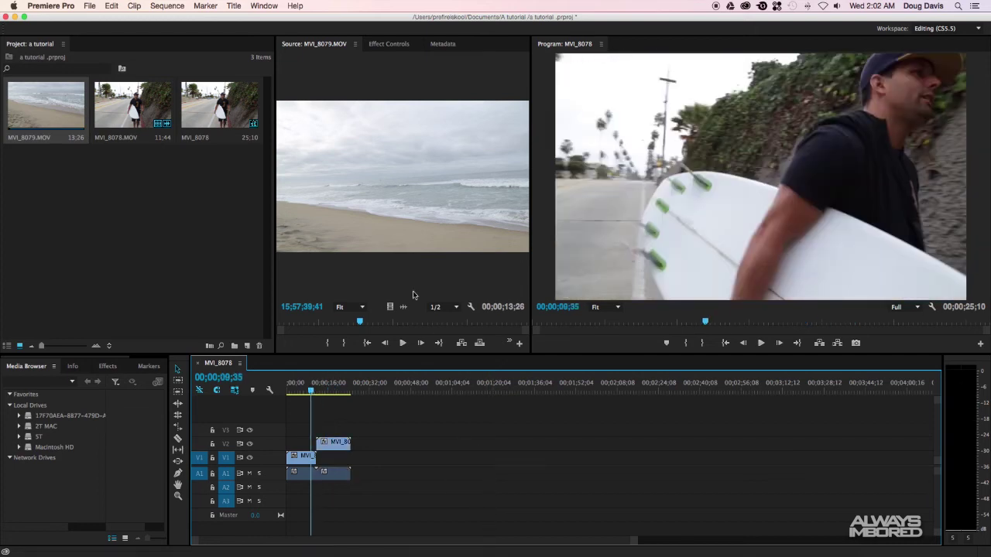
click(422, 86)
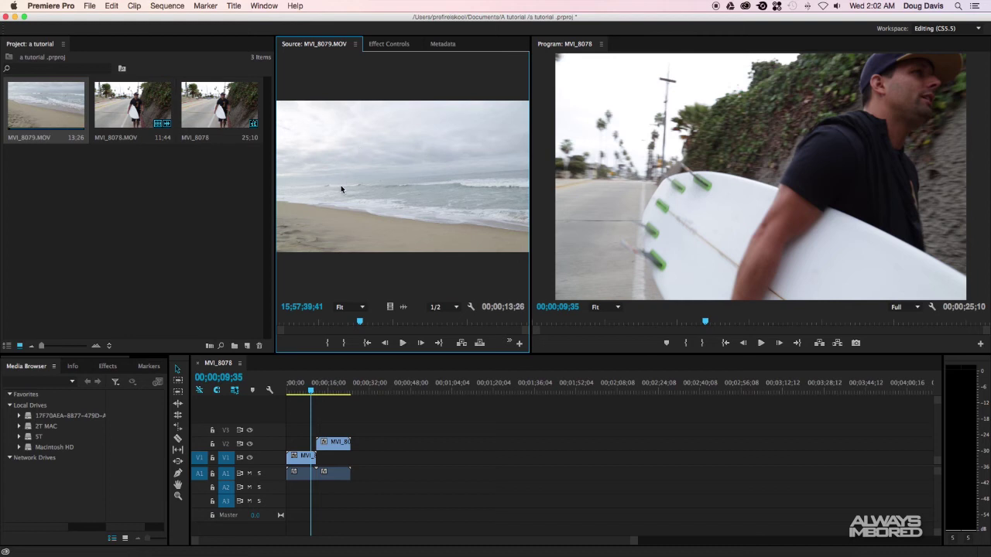
click(390, 45)
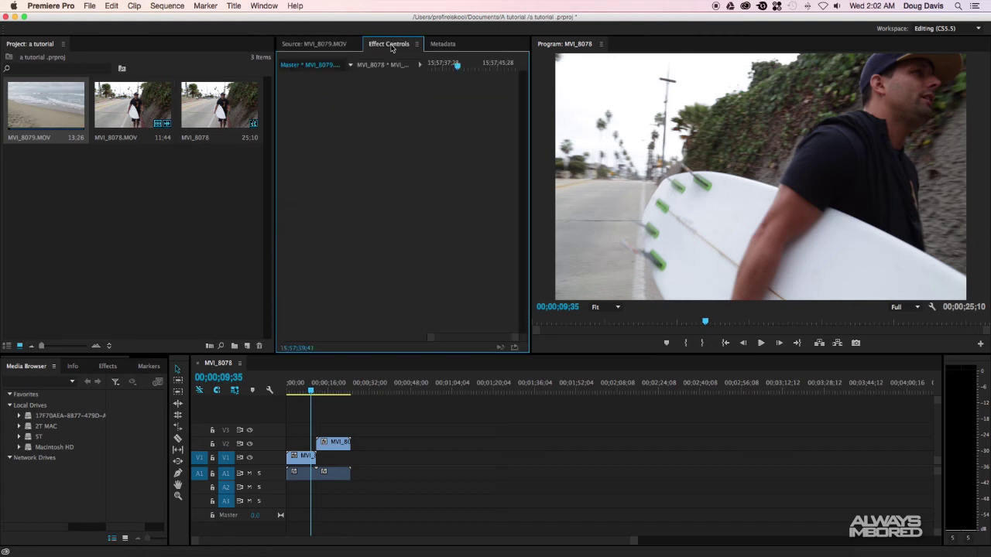
Select the V2 beach clip and expand its Motion settings in Effect Controls.
click(363, 448)
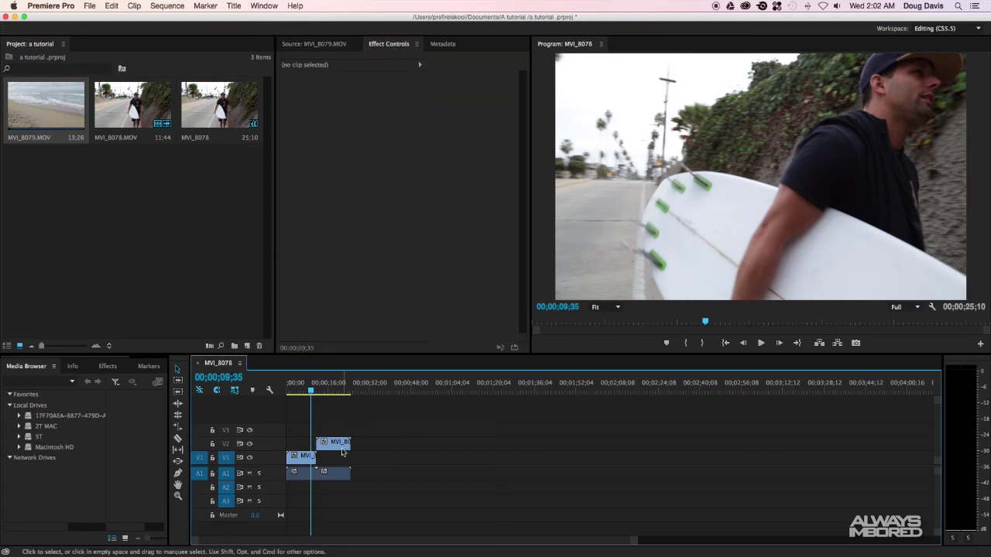
click(335, 474)
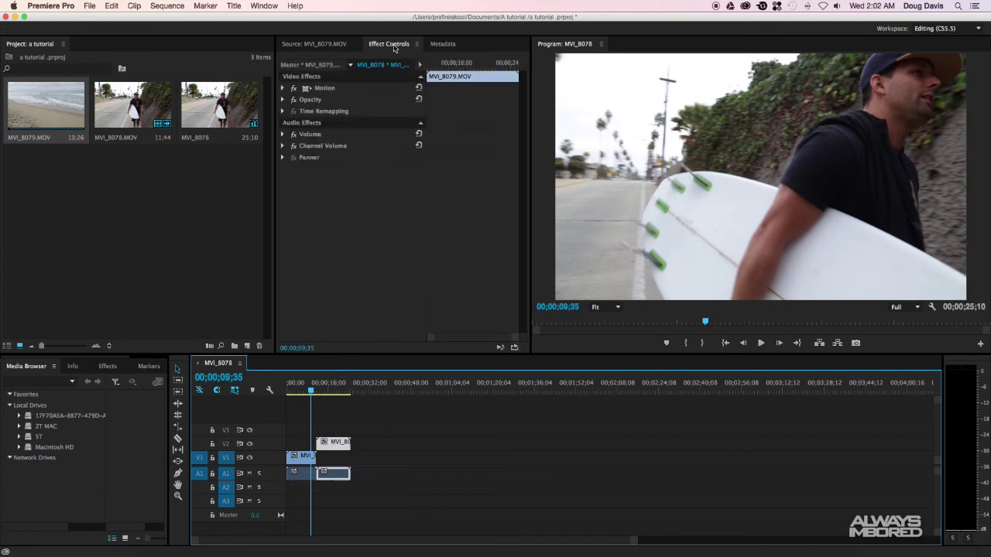
click(283, 100)
click(283, 100)
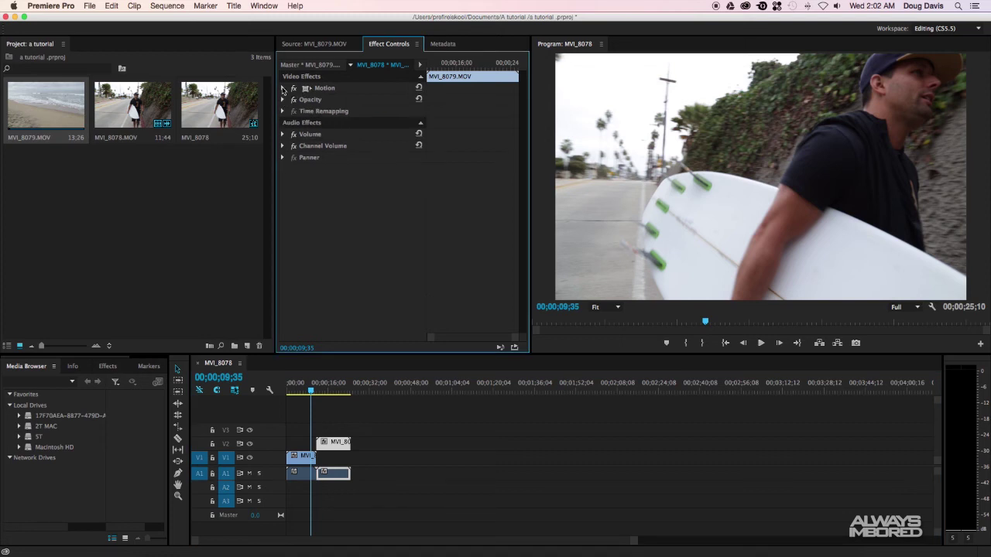
click(283, 88)
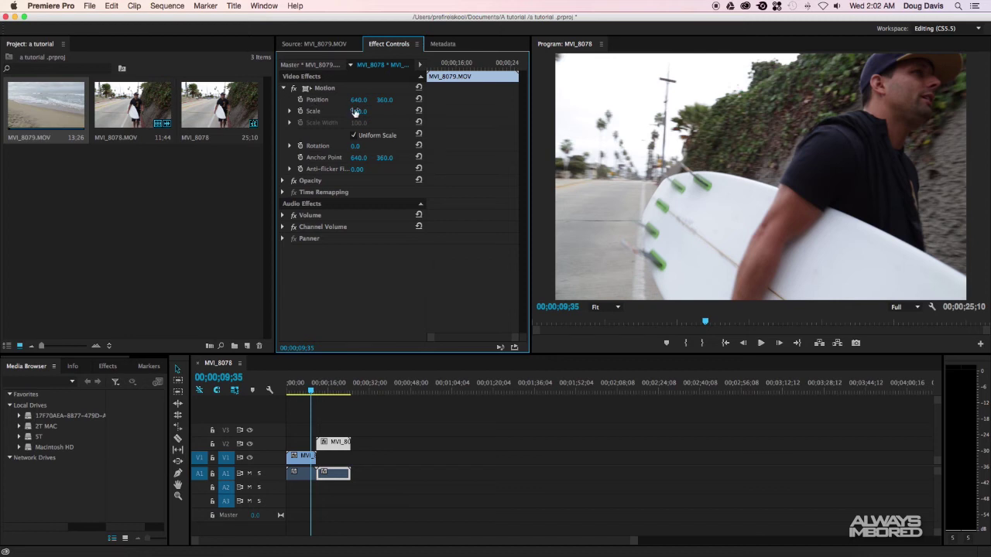
Scrub the beach clip's Scale through 310 and 142, then set it to 100.
drag(356, 111, 373, 114)
click(329, 385)
mouse_move(358, 111)
mouse_down()
mouse_move(389, 113)
mouse_move(341, 114)
mouse_move(363, 112)
mouse_up()
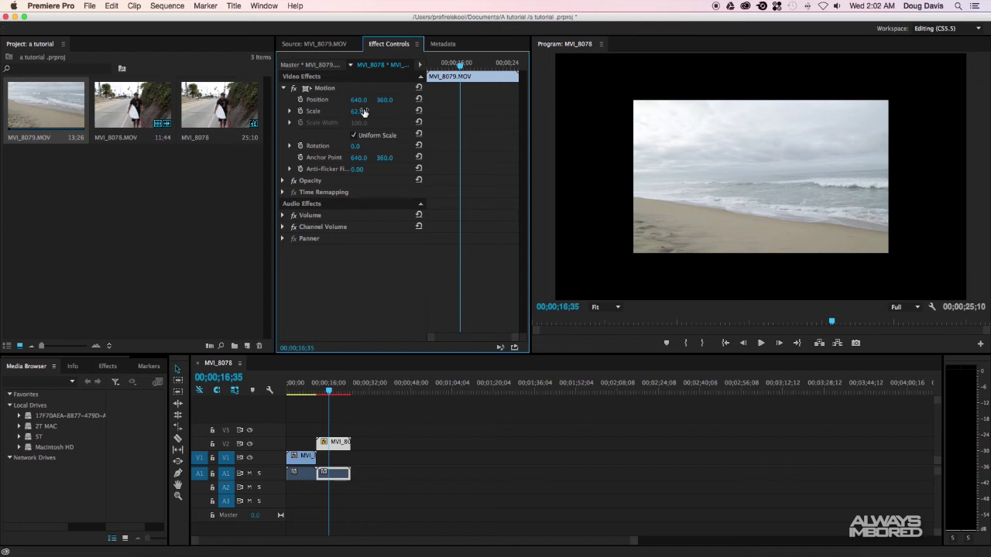
drag(357, 111, 419, 111)
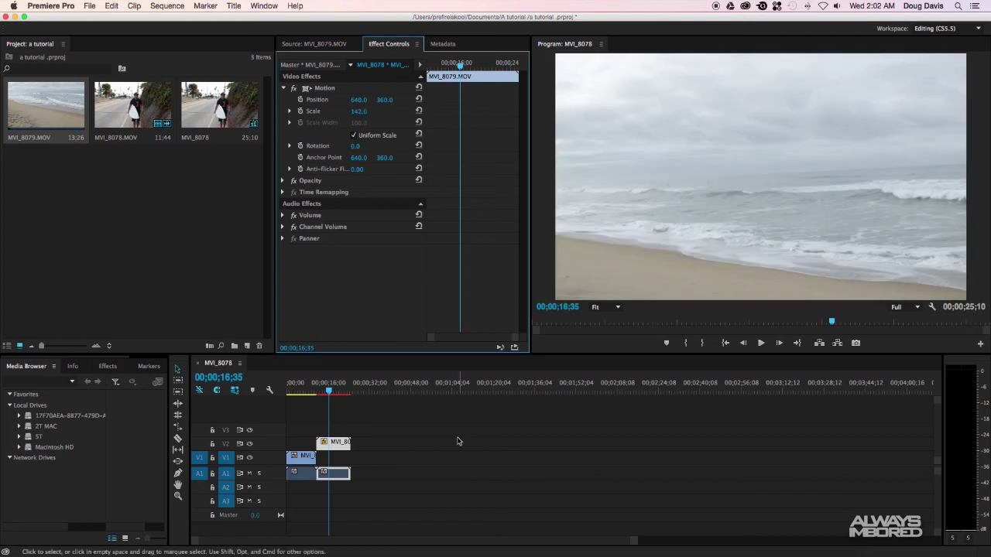
click(359, 112)
text(100)
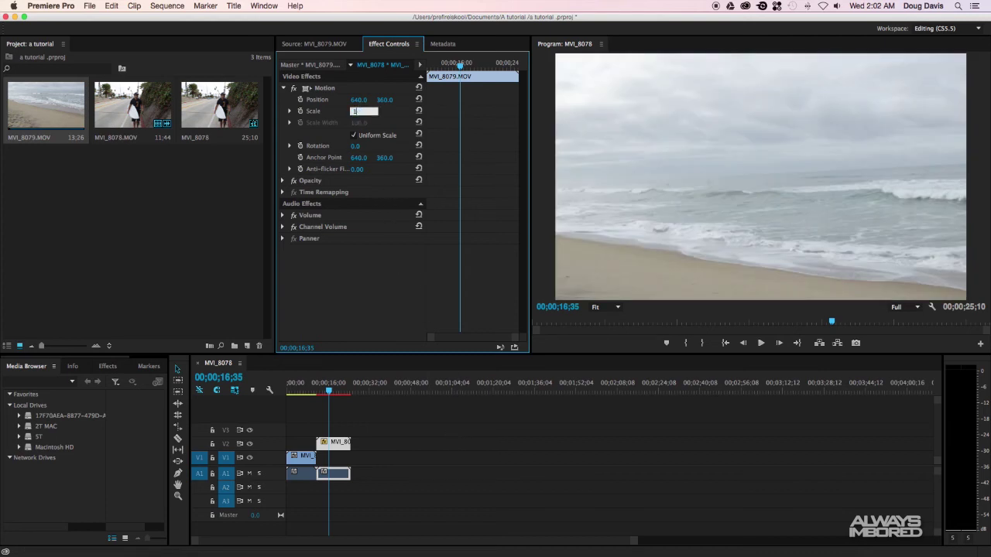
key(Return)
click(471, 438)
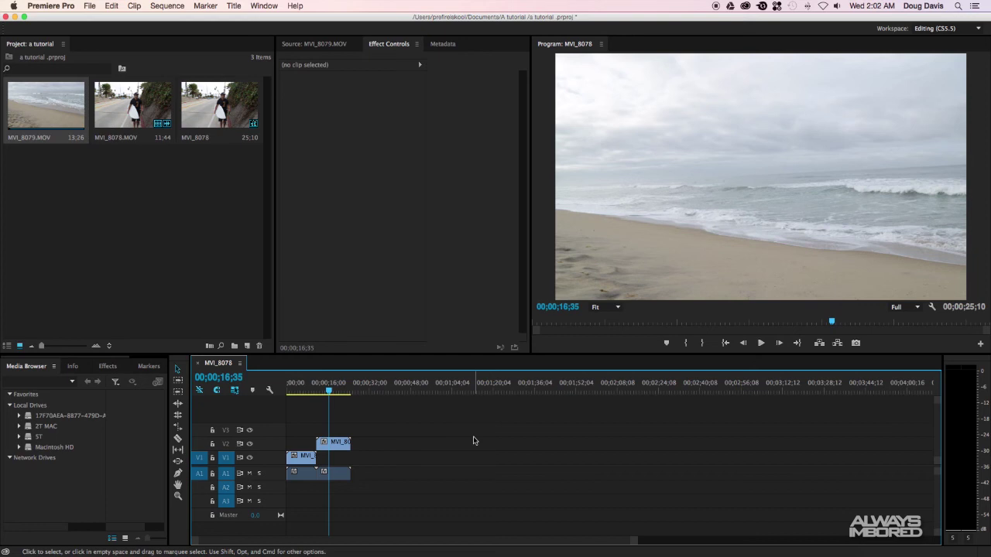
click(400, 290)
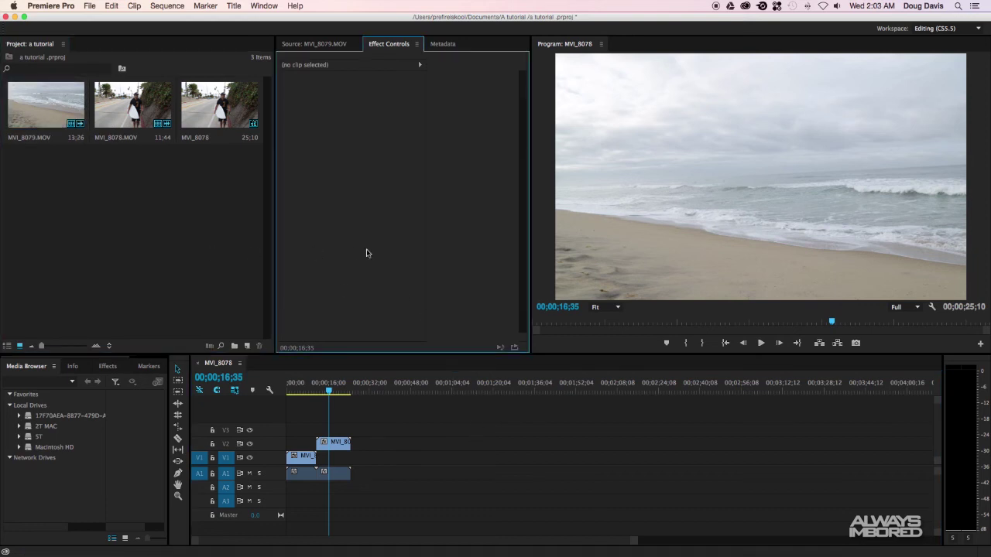
click(365, 469)
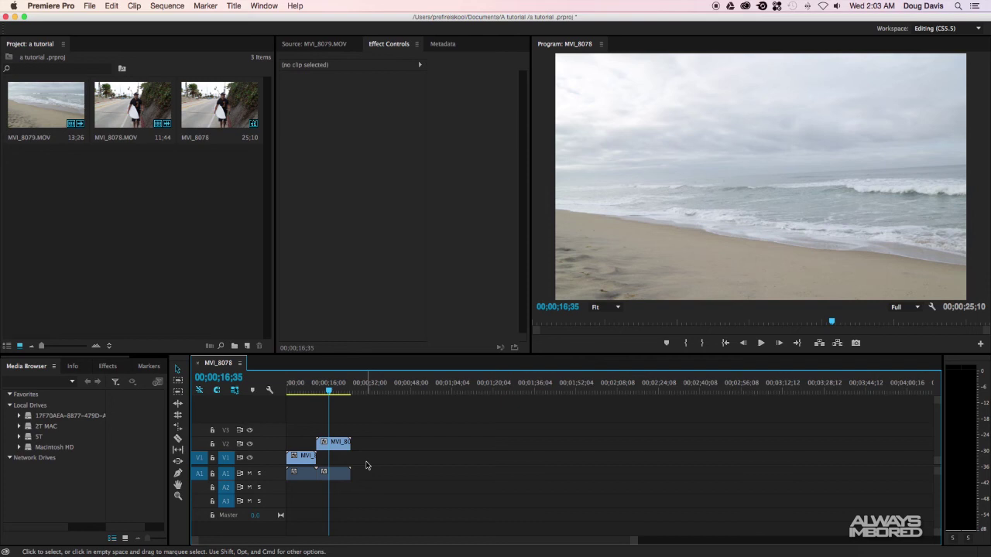
click(189, 275)
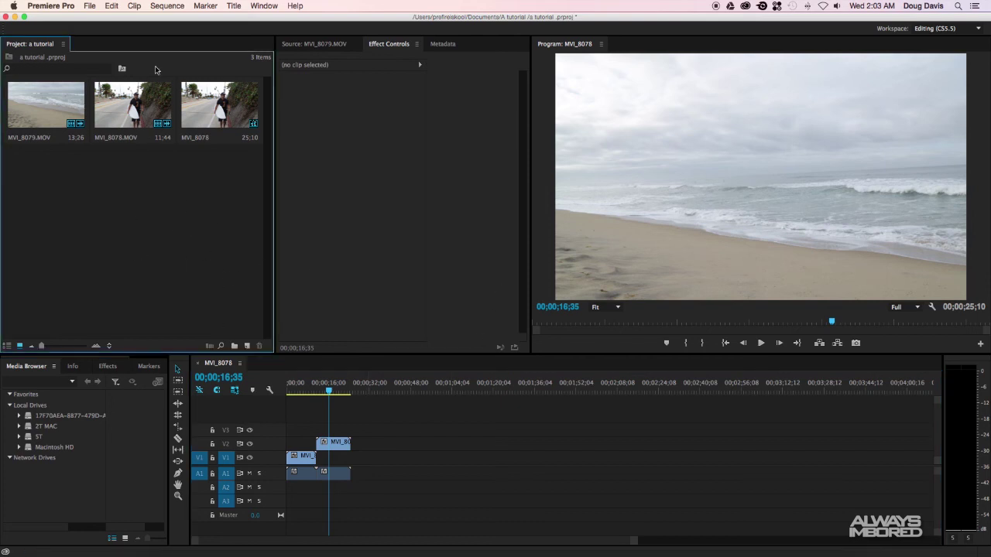
double_click(131, 103)
click(397, 323)
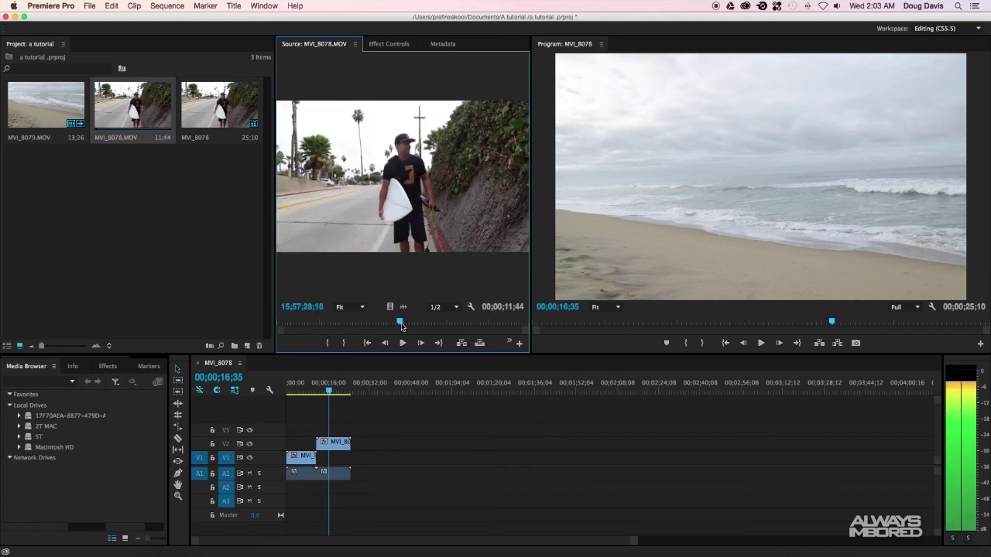
double_click(45, 103)
drag(334, 321, 346, 321)
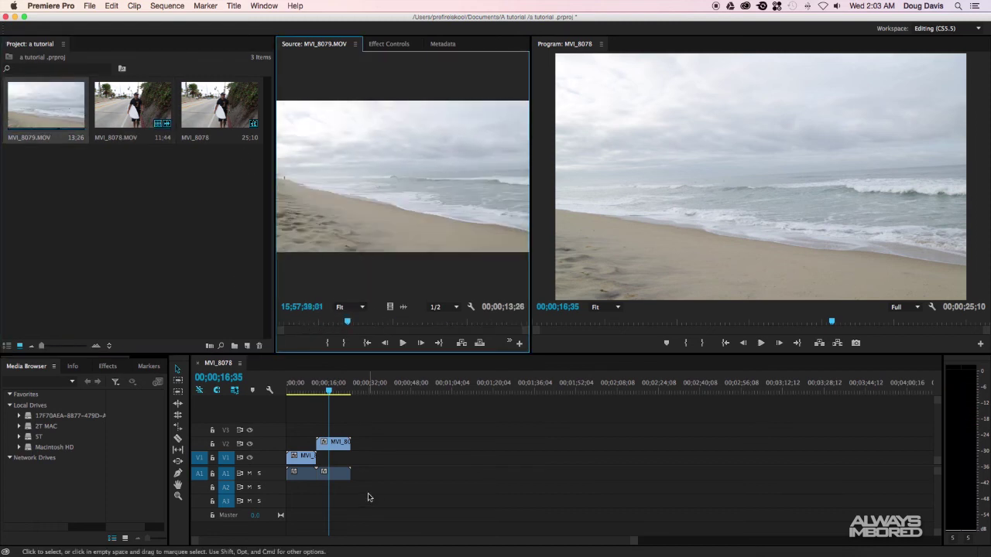
click(310, 391)
mouse_move(311, 391)
mouse_down()
mouse_move(338, 391)
mouse_move(326, 391)
mouse_up()
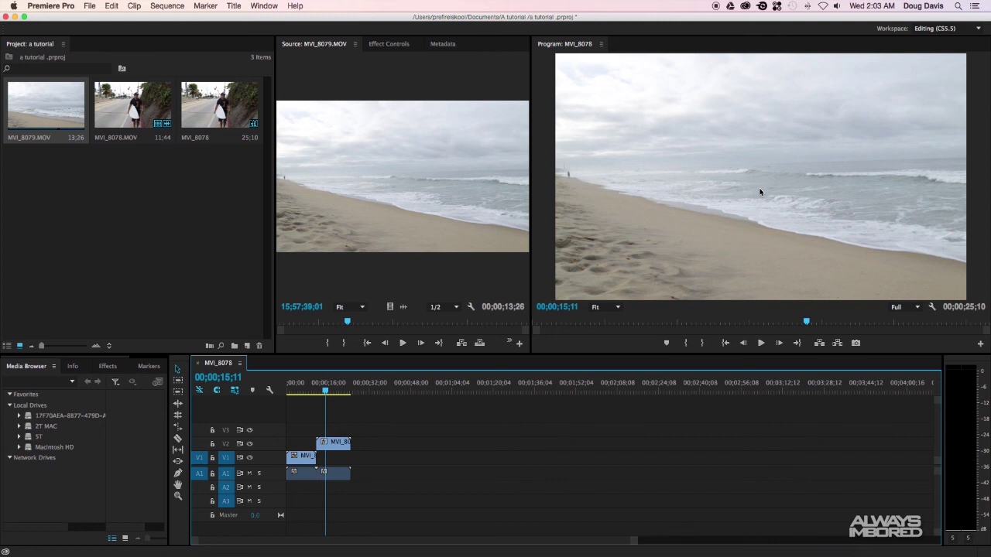